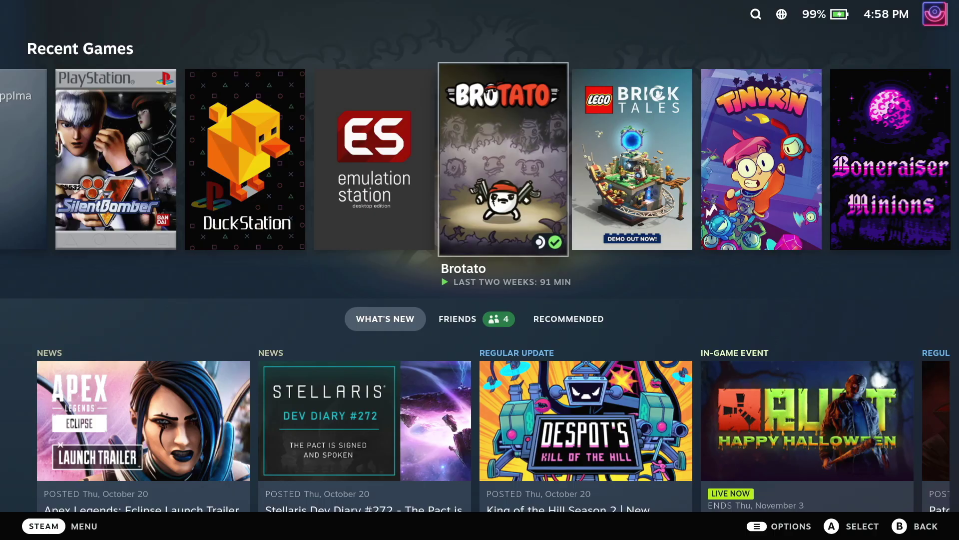
From the Steam menu's Power options, choose Switch to Desktop to leave Gaming Mode
{"action": "key", "text": "ctrl+1"}
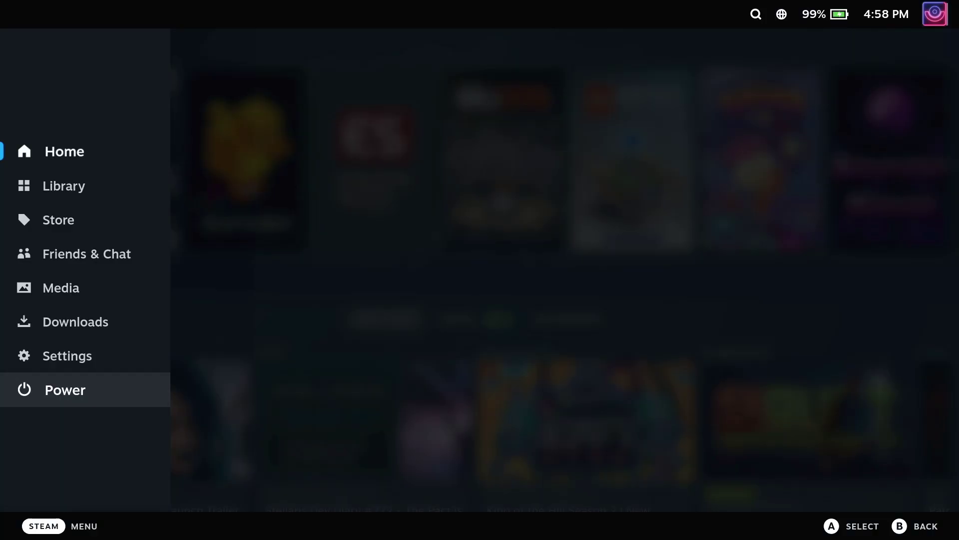
{"action": "key", "text": "Return"}
{"action": "key", "text": "Down"}
{"action": "key", "text": "Down"}
{"action": "key", "text": "Down"}
{"action": "key", "text": "Down"}
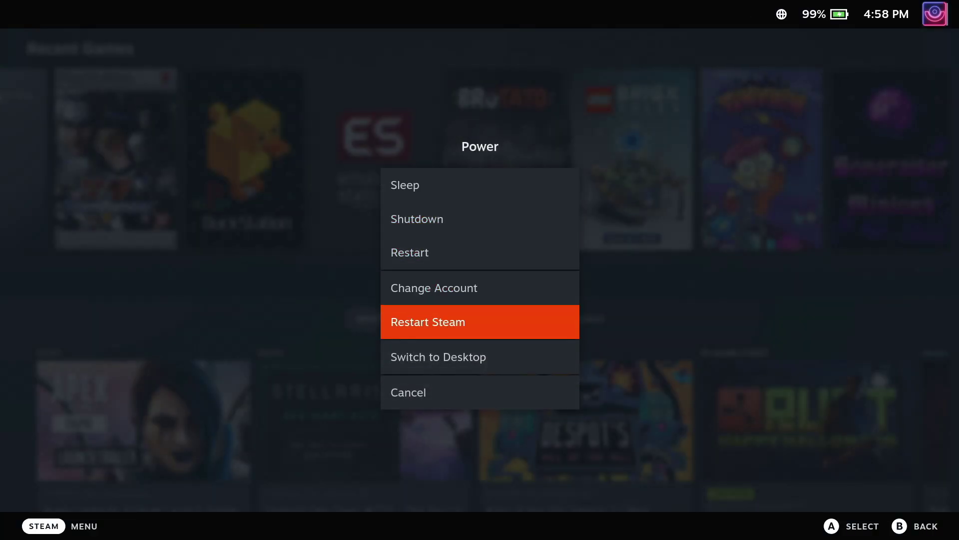
{"action": "key", "text": "Down"}
{"action": "key", "text": "Return"}
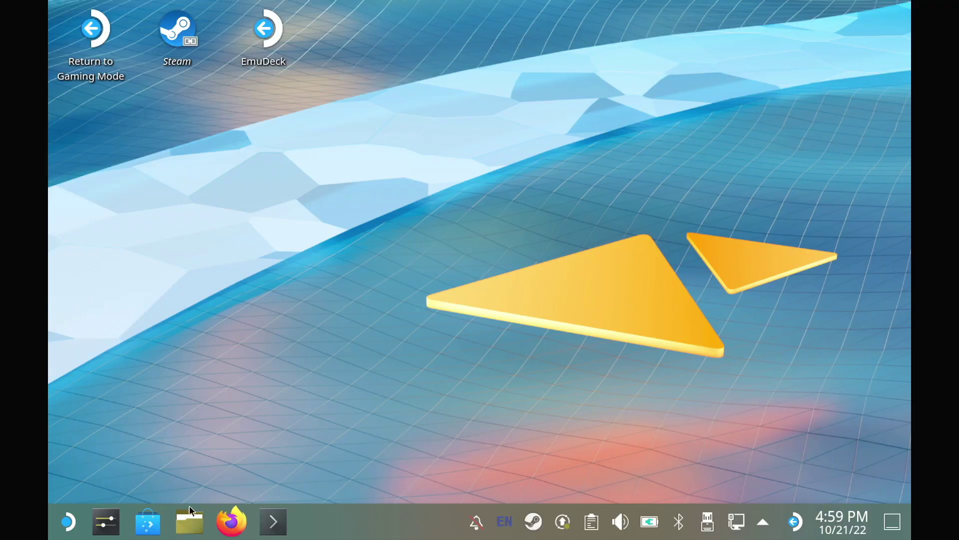
Search Discover for 'pri', open the Prism Launcher result and install it
{"action": "left_click", "coordinate": [148, 521]}
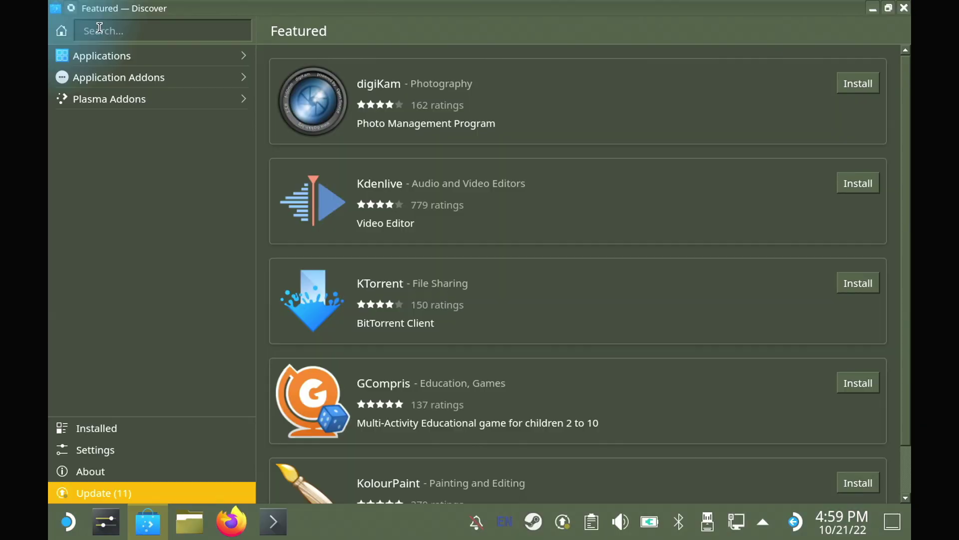
{"action": "type", "text": "prism launcher"}
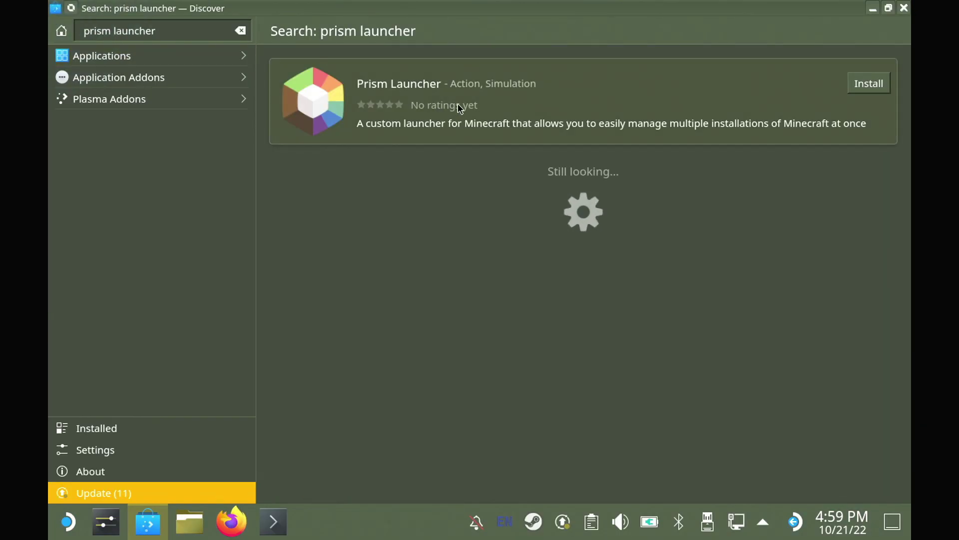
{"action": "left_click", "coordinate": [651, 88]}
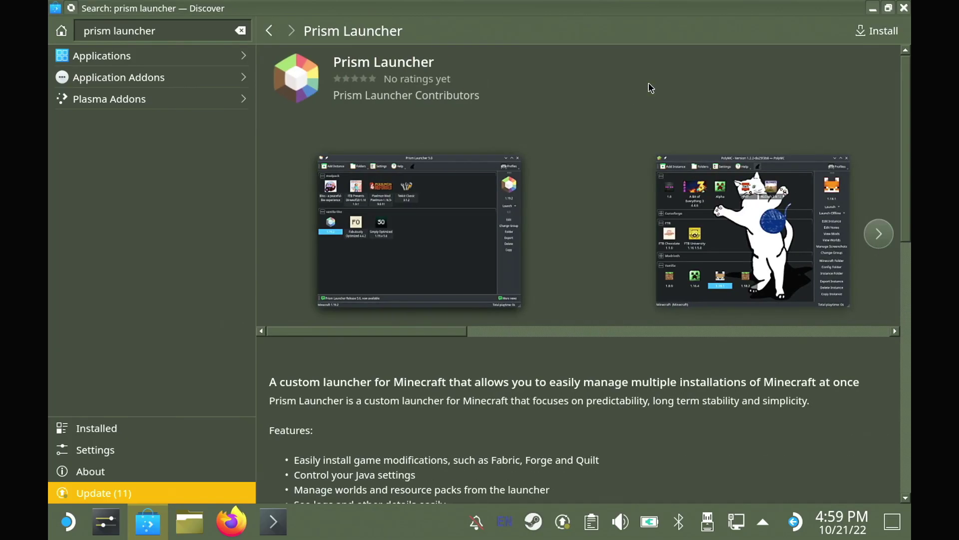
{"action": "left_click", "coordinate": [875, 34]}
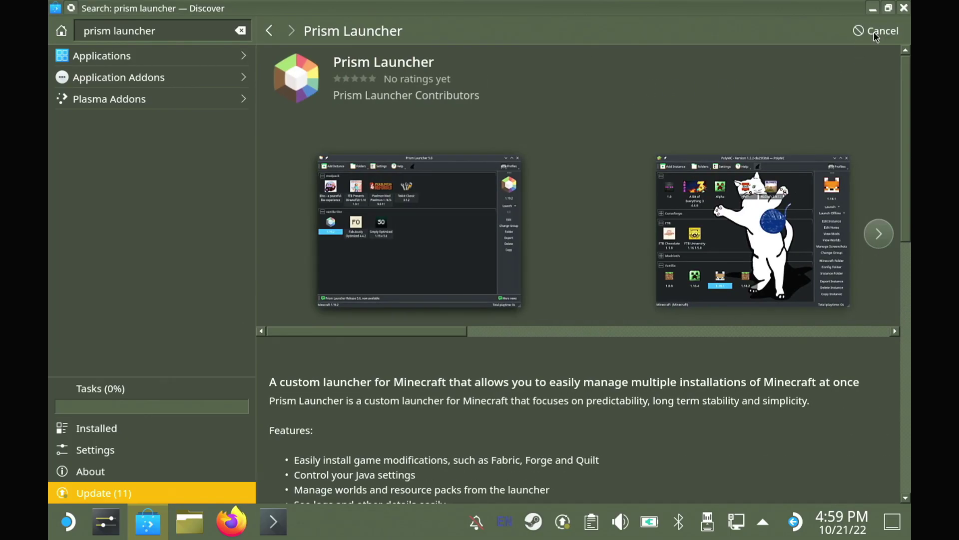
Search the Application Launcher for 'prism' and add Prism Launcher to Steam
{"action": "left_click", "coordinate": [69, 522]}
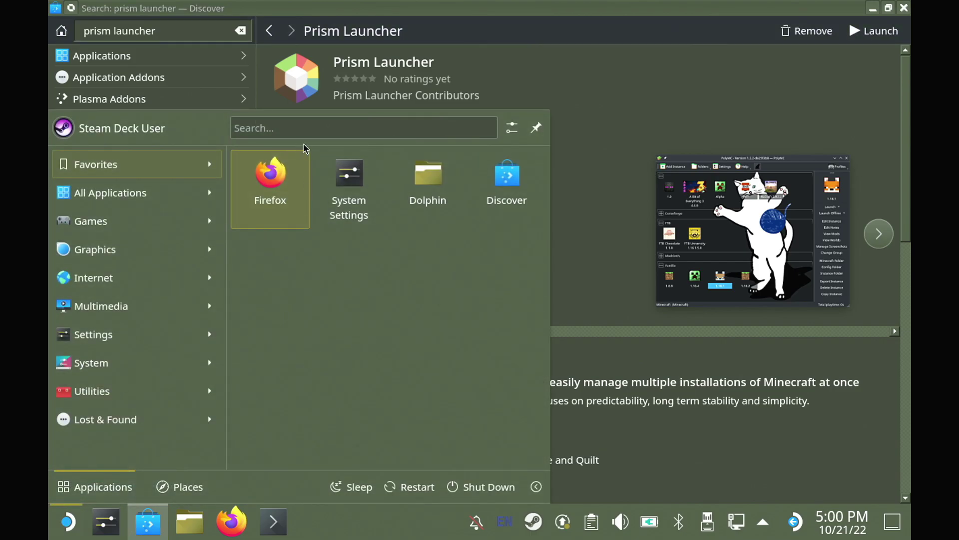
{"action": "type", "text": "prism"}
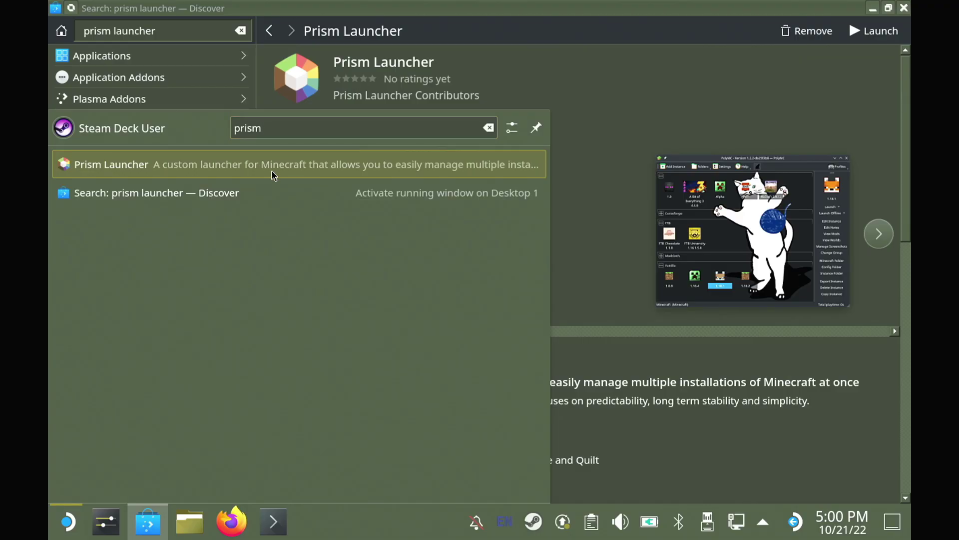
{"action": "right_click", "coordinate": [272, 172]}
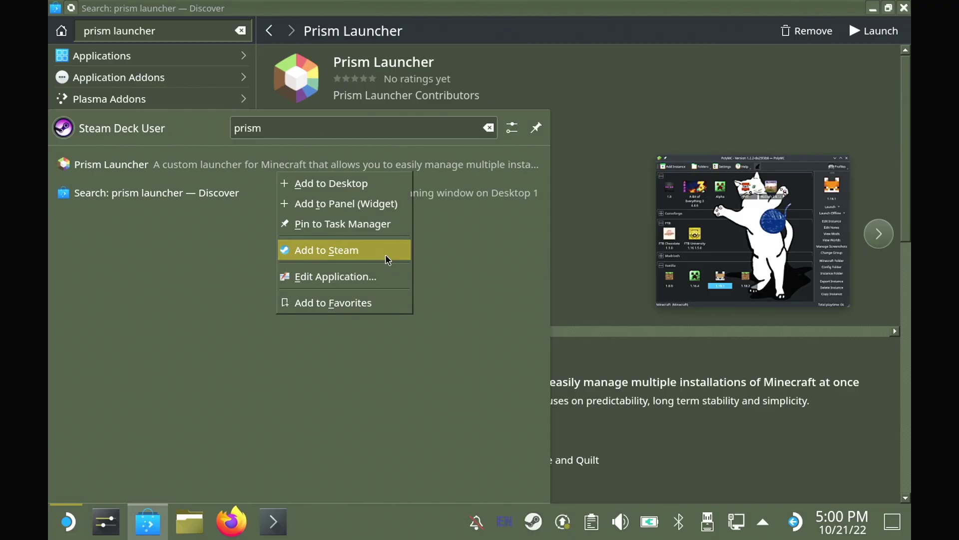
{"action": "left_click", "coordinate": [386, 256]}
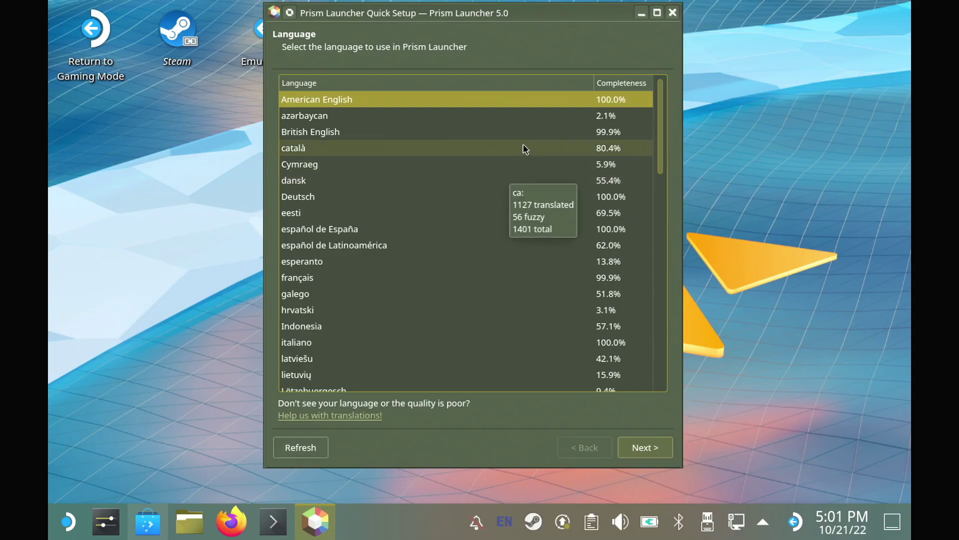
Complete Prism Launcher's first-time setup with British English as the language
{"action": "left_click", "coordinate": [520, 132]}
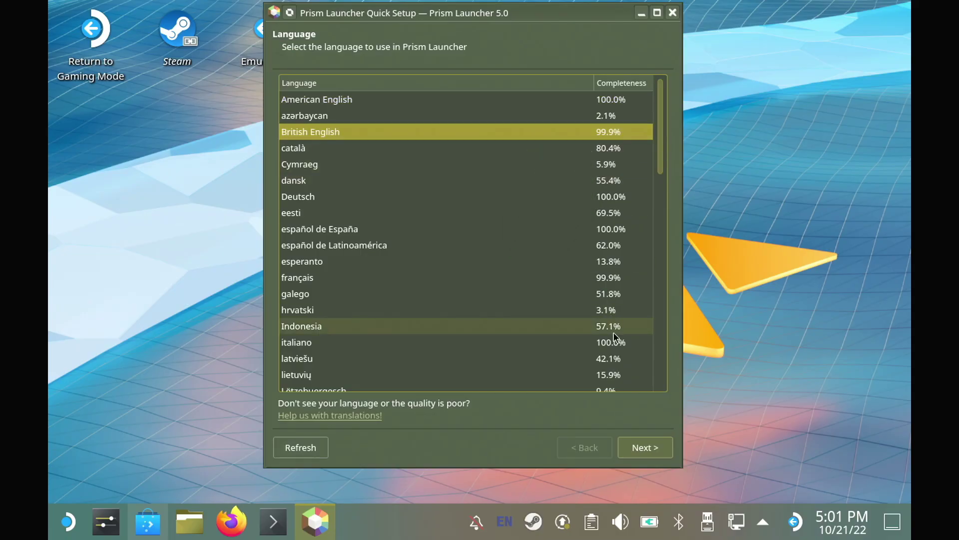
{"action": "left_click", "coordinate": [659, 451]}
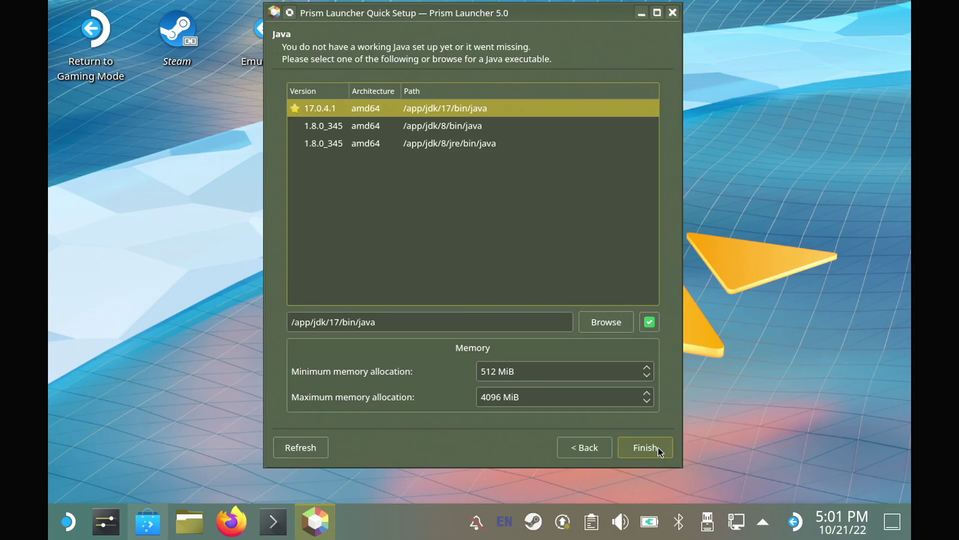
{"action": "left_click", "coordinate": [660, 450]}
Start adding a Microsoft account in Manage Accounts and copy its login link
{"action": "left_click", "coordinate": [673, 67]}
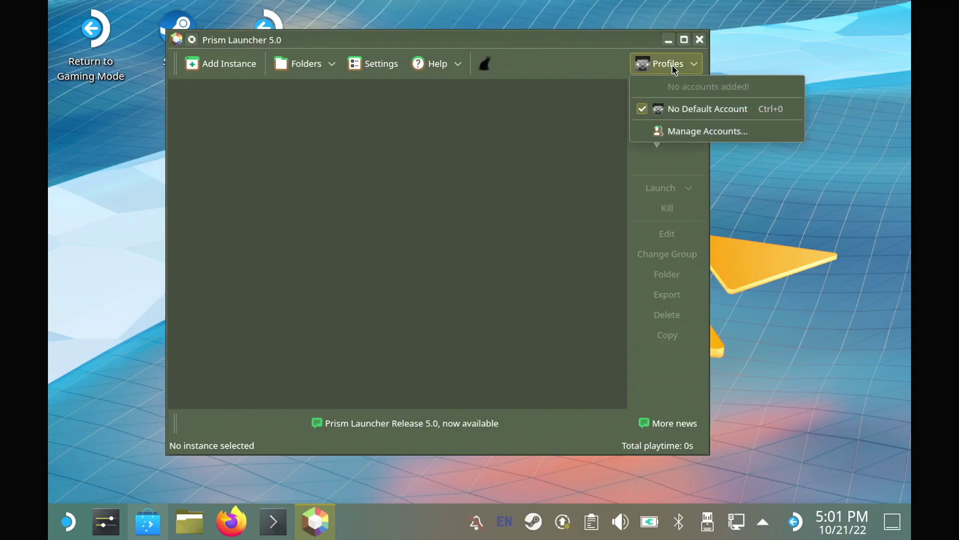
{"action": "left_click", "coordinate": [691, 132]}
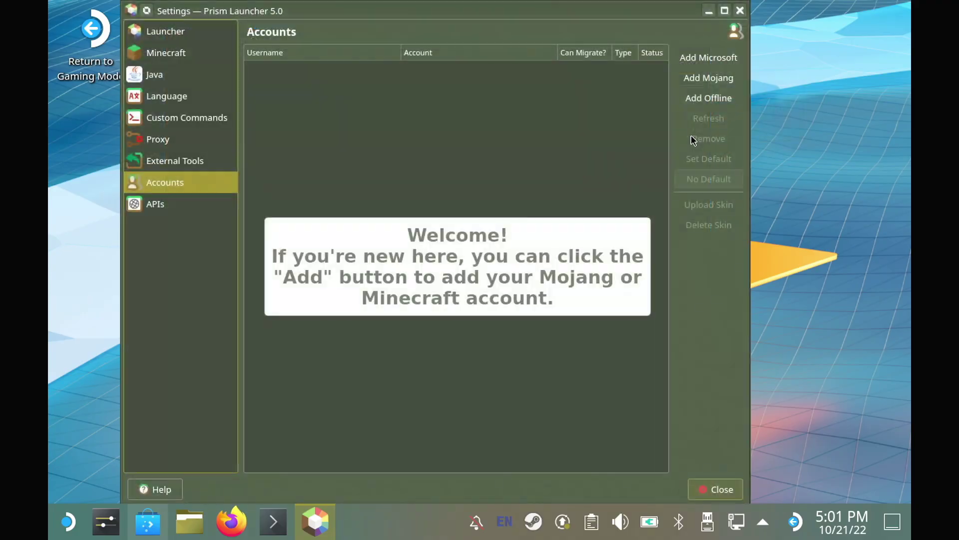
{"action": "left_click", "coordinate": [722, 59]}
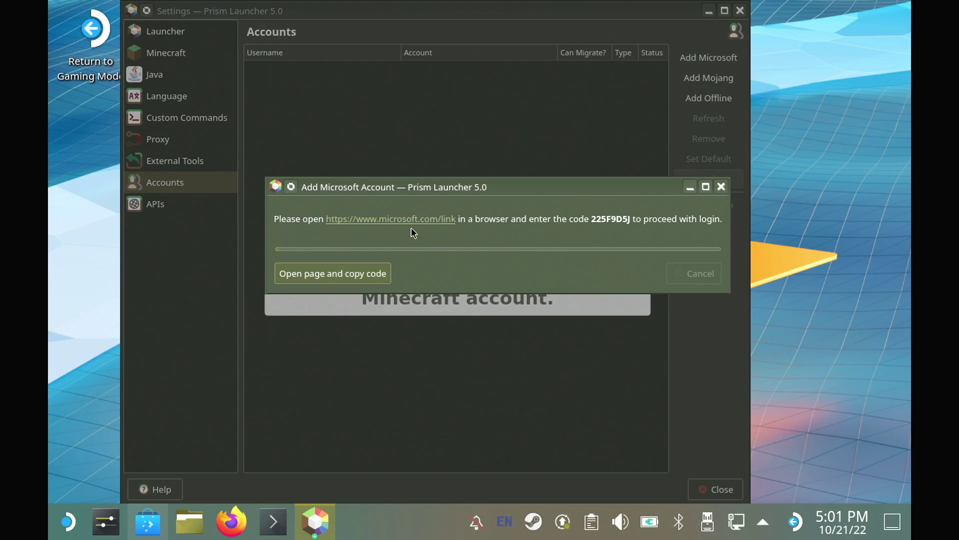
{"action": "right_click", "coordinate": [413, 218]}
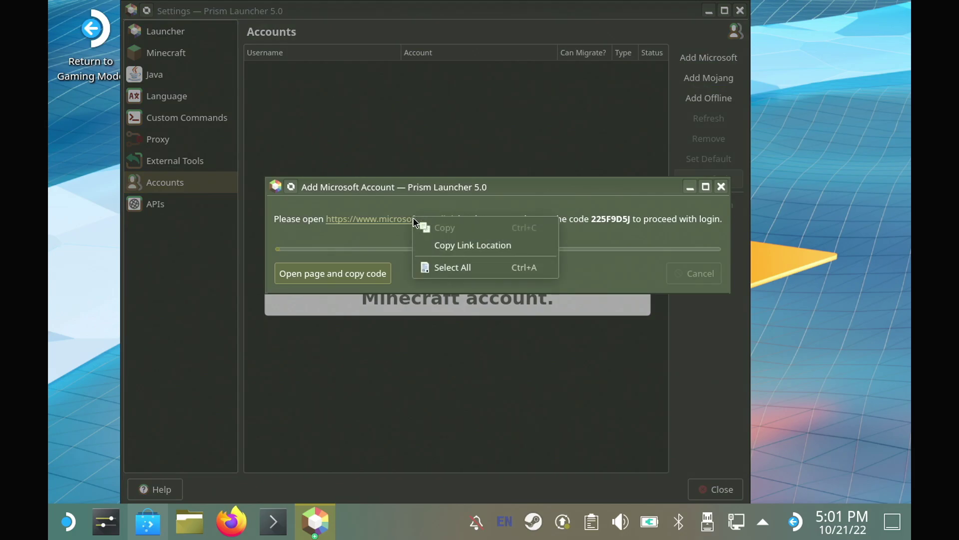
{"action": "left_click", "coordinate": [440, 248]}
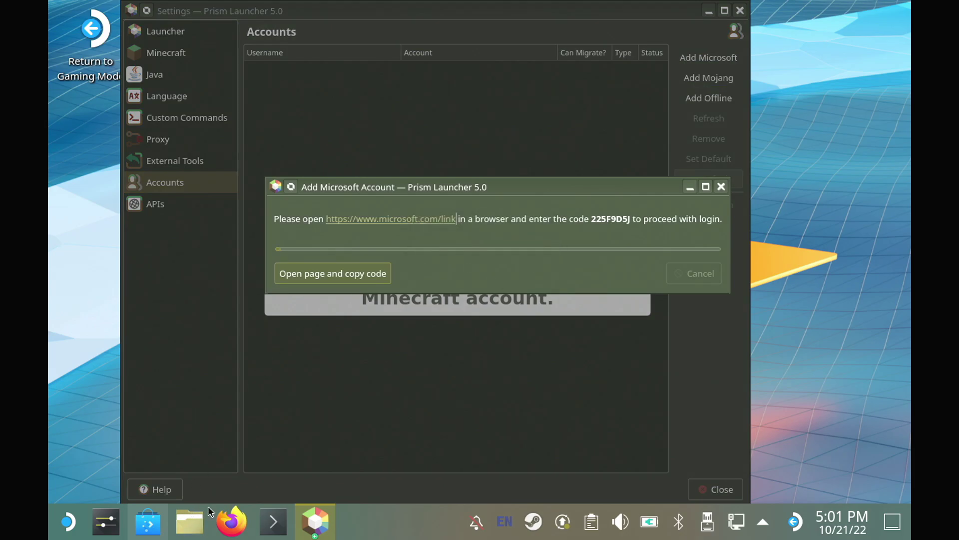
{"action": "left_click", "coordinate": [230, 522]}
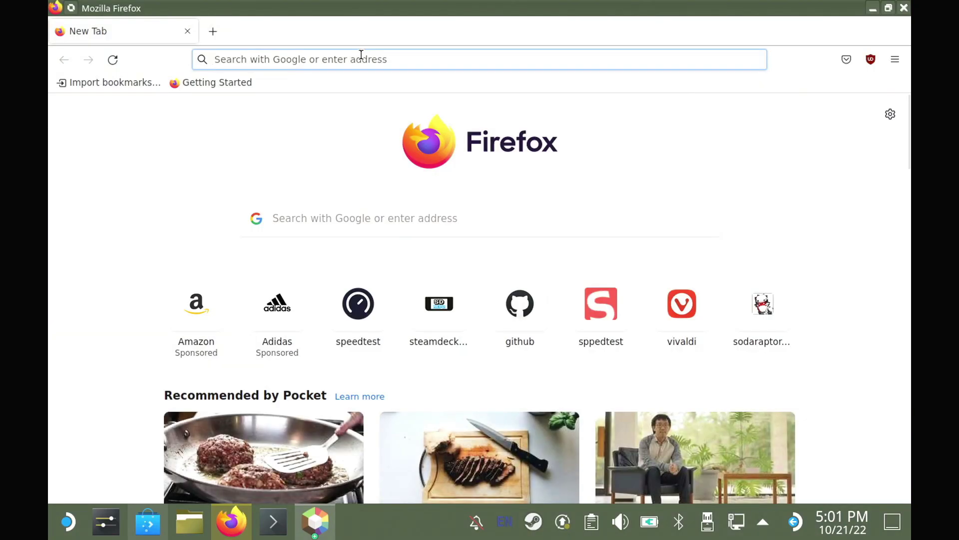
Load the Microsoft login page from the copied link and submit Prism's login code
{"action": "key", "text": "ctrl+v"}
{"action": "key", "text": "Return"}
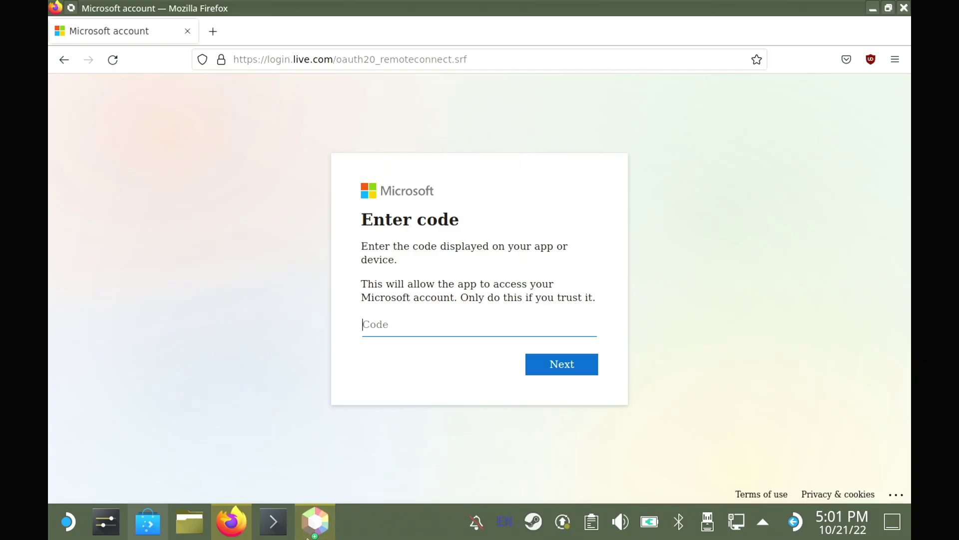
{"action": "left_click", "coordinate": [315, 520]}
{"action": "right_click", "coordinate": [598, 214]}
{"action": "left_click", "coordinate": [620, 226]}
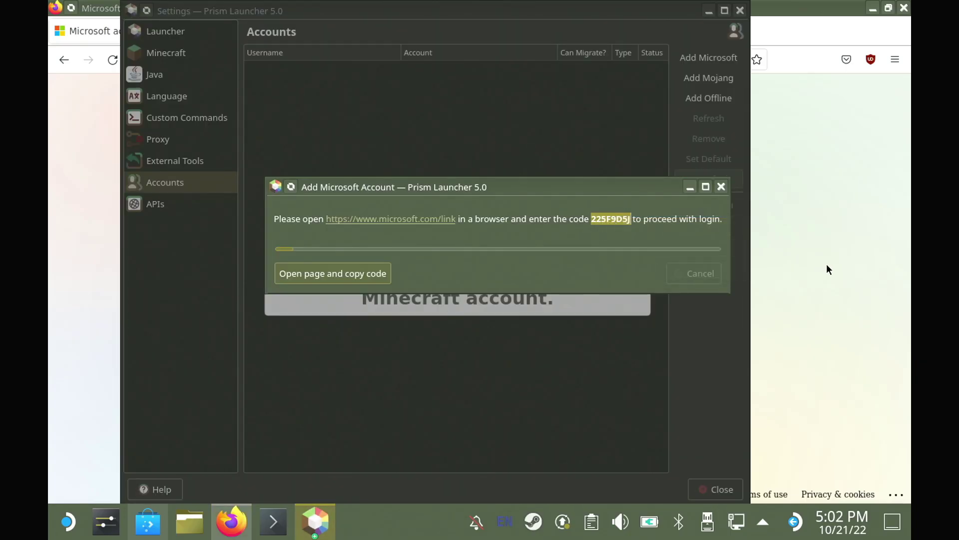
{"action": "left_click", "coordinate": [826, 267]}
{"action": "key", "text": "ctrl+v"}
{"action": "left_click", "coordinate": [562, 358]}
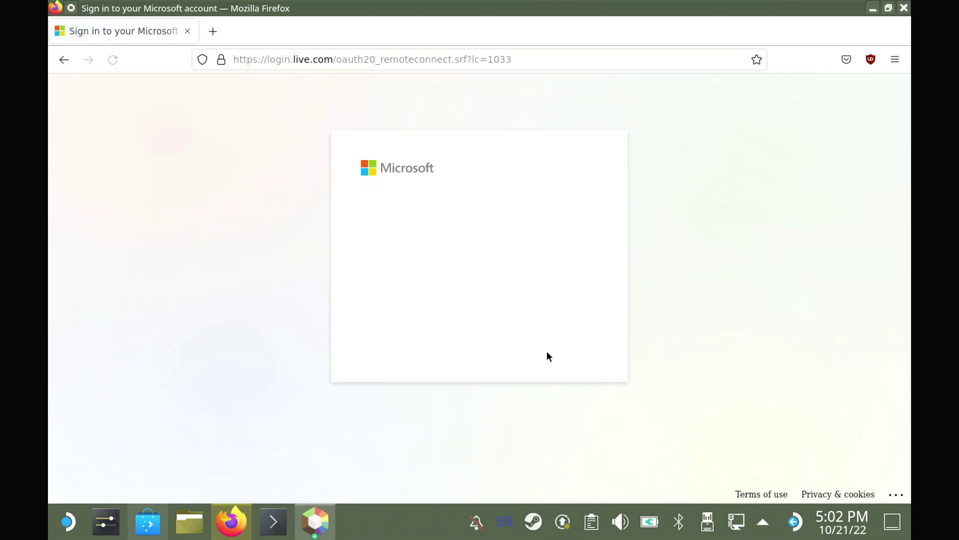
Create a new Minecraft 1.19.2 instance named 'gol' with Forge selected as mod loader
{"action": "type", "text": "liam"}
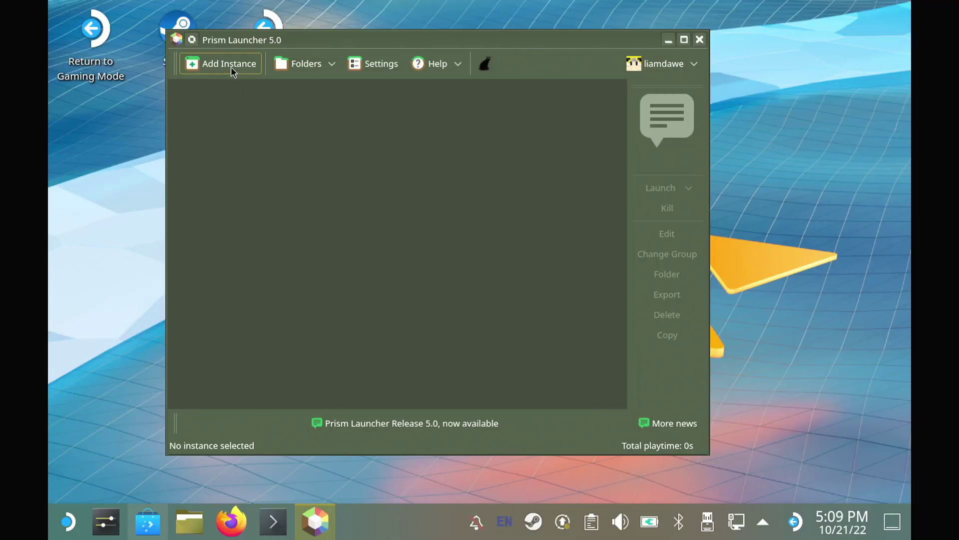
{"action": "left_click", "coordinate": [231, 67]}
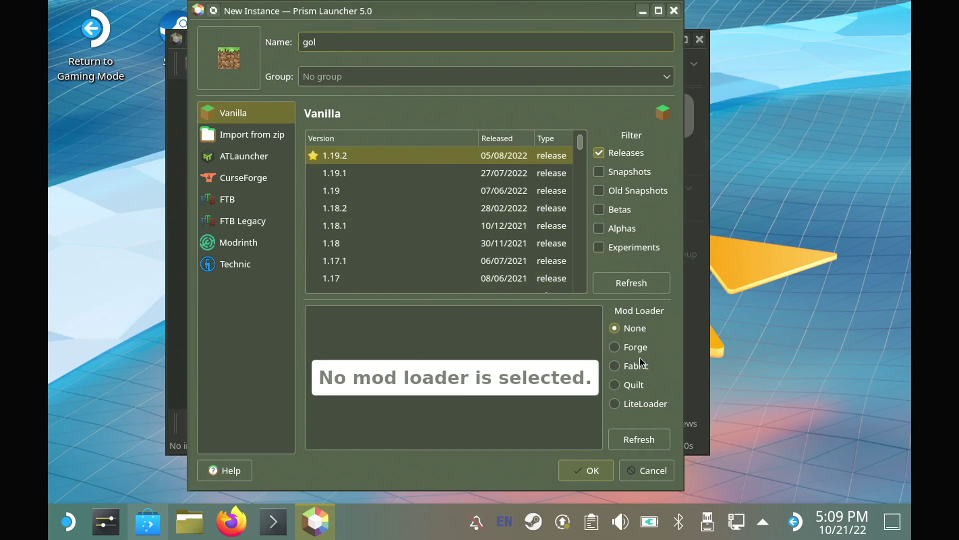
{"action": "left_click", "coordinate": [624, 345]}
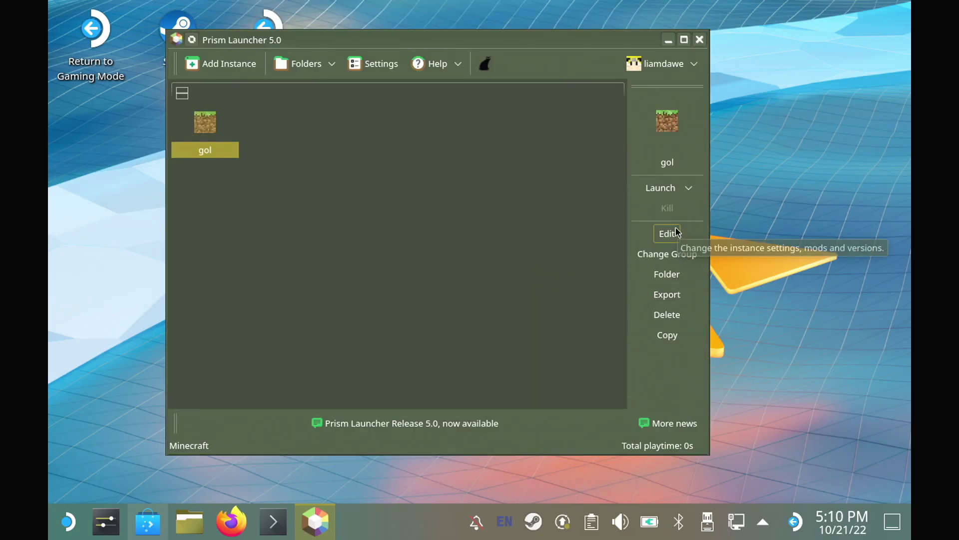
Search CurseForge for Controllable in the gol instance's mods and download version 0.16.5
{"action": "left_click", "coordinate": [672, 233]}
{"action": "left_click", "coordinate": [401, 92]}
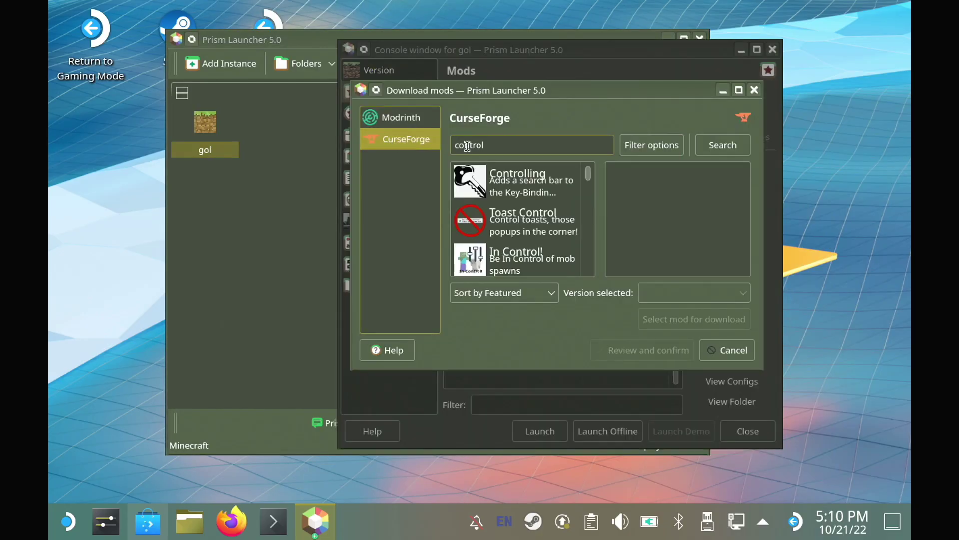
{"action": "left_click", "coordinate": [513, 145]}
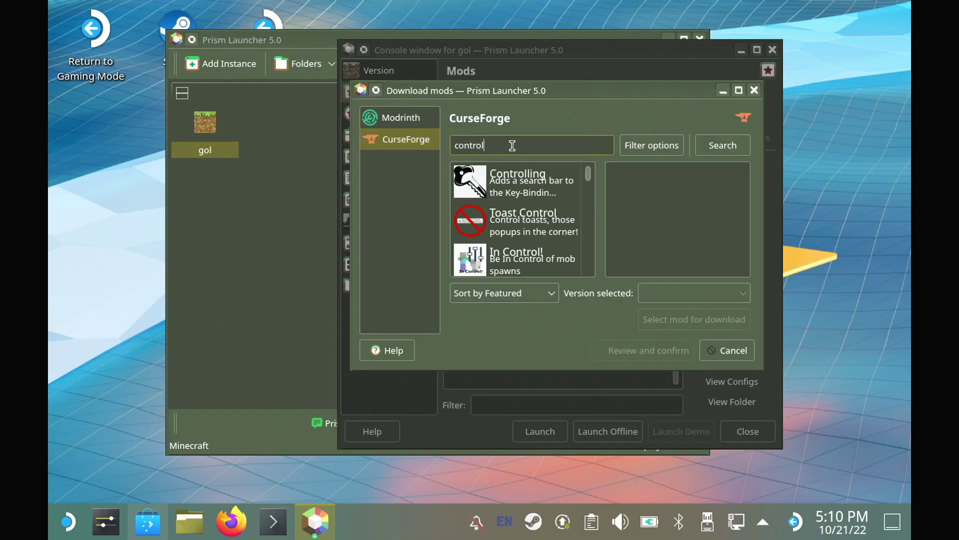
{"action": "type", "text": "lable"}
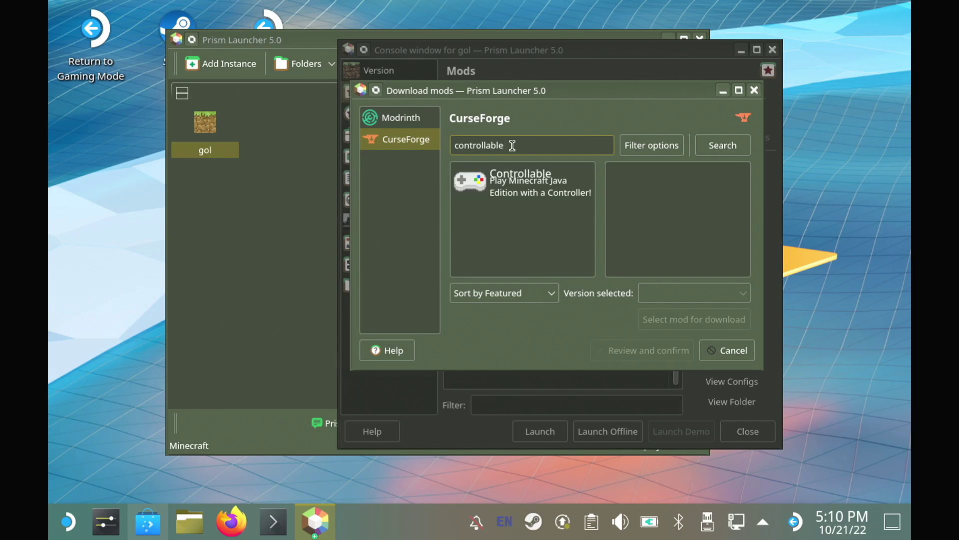
{"action": "left_click", "coordinate": [536, 184]}
{"action": "left_click", "coordinate": [682, 320]}
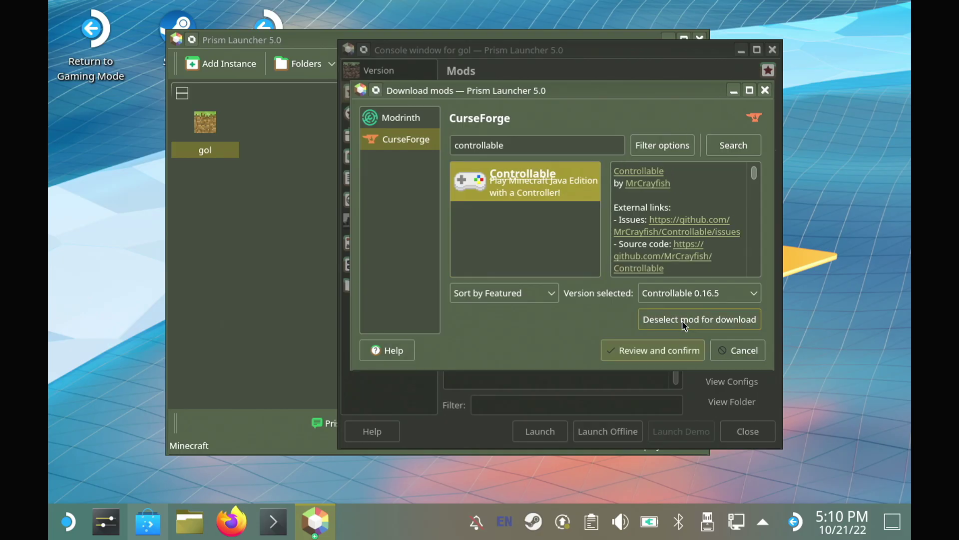
{"action": "left_click", "coordinate": [654, 355]}
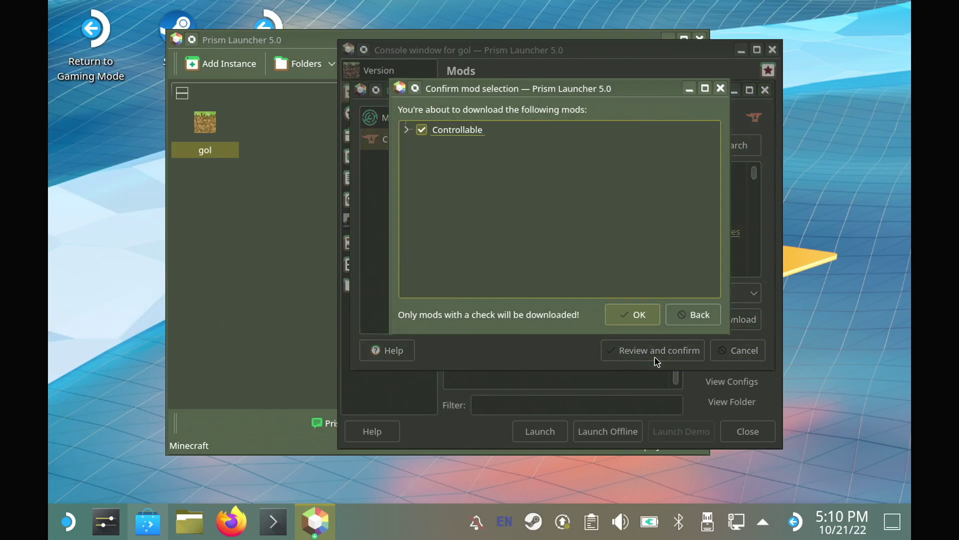
{"action": "left_click", "coordinate": [638, 316]}
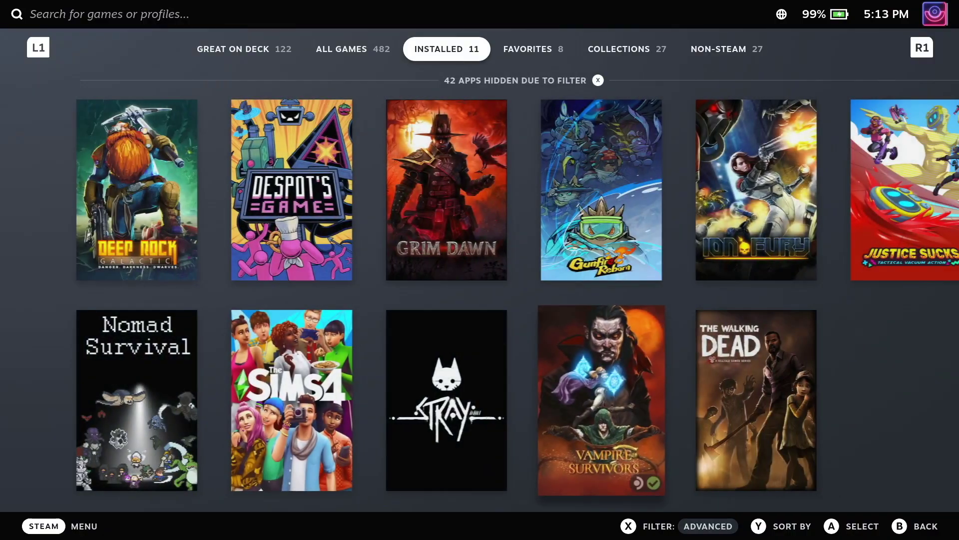
In the Non-Steam library tab, open the Prism Launcher shortcut's game page
{"action": "key", "text": "Tab"}
{"action": "key", "text": "Tab"}
{"action": "key", "text": "Tab"}
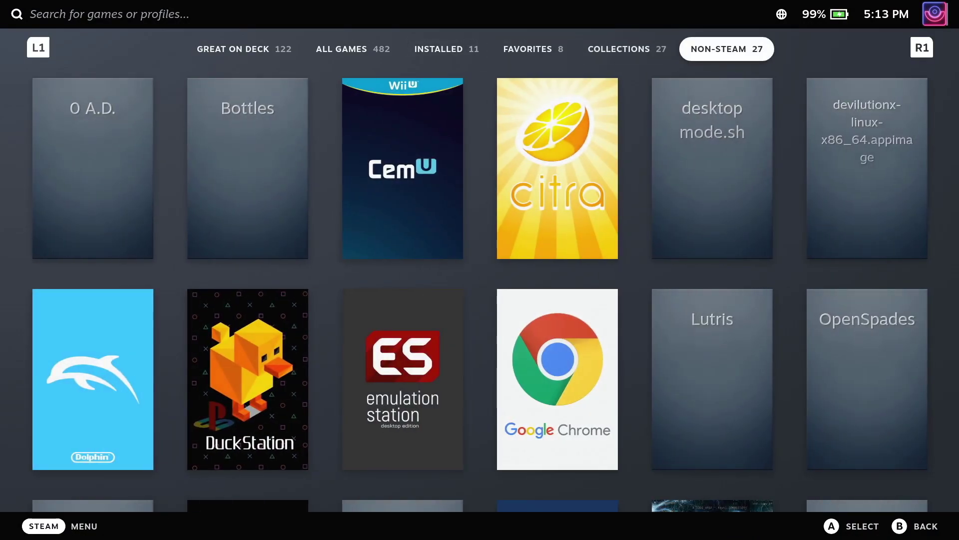
{"action": "key", "text": "Down"}
{"action": "key", "text": "Down"}
{"action": "key", "text": "Down"}
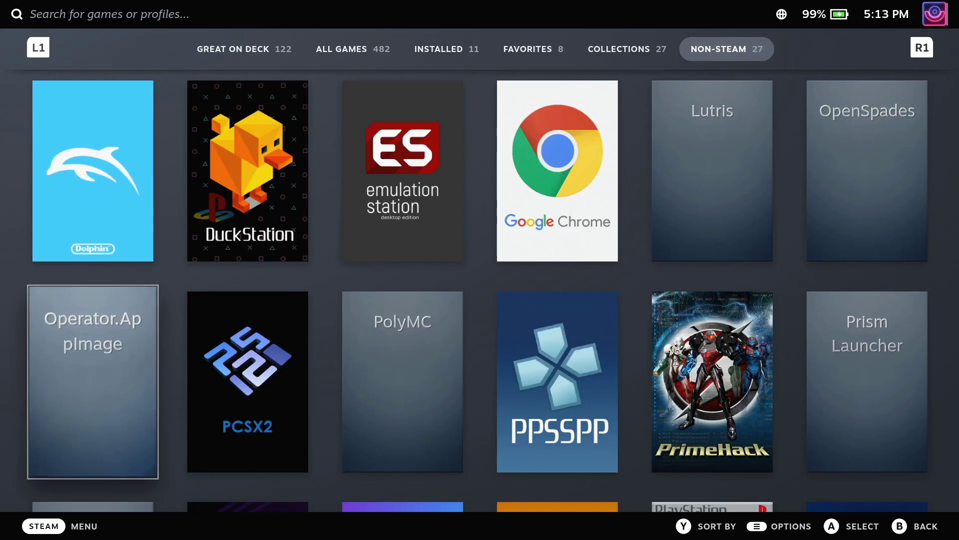
{"action": "key", "text": "Right"}
{"action": "key", "text": "Right"}
{"action": "key", "text": "Right"}
{"action": "key", "text": "Right"}
{"action": "key", "text": "Right"}
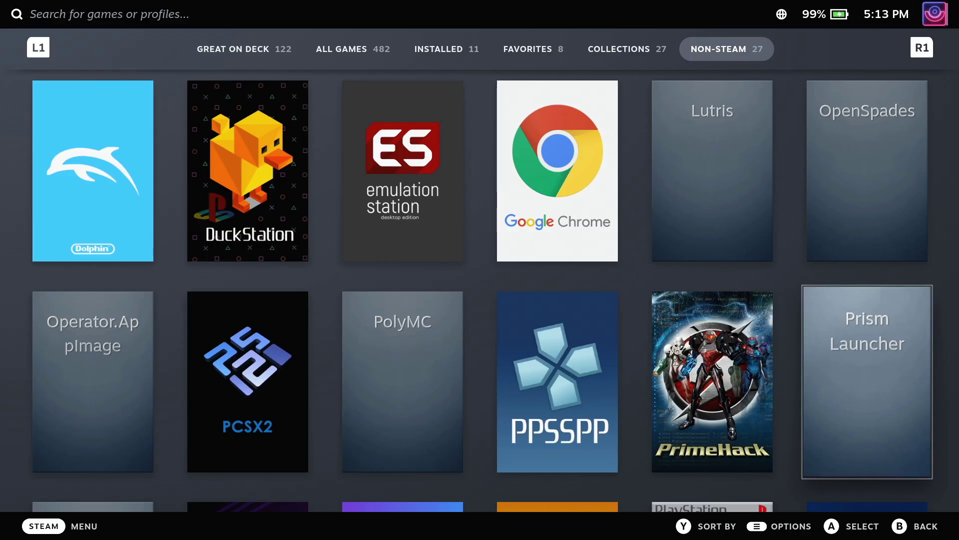
{"action": "key", "text": "Return"}
Open Prism Launcher's controller settings and view the Gamepad With Joystick Trackpad layout
{"action": "key", "text": "Right"}
{"action": "key", "text": "Return"}
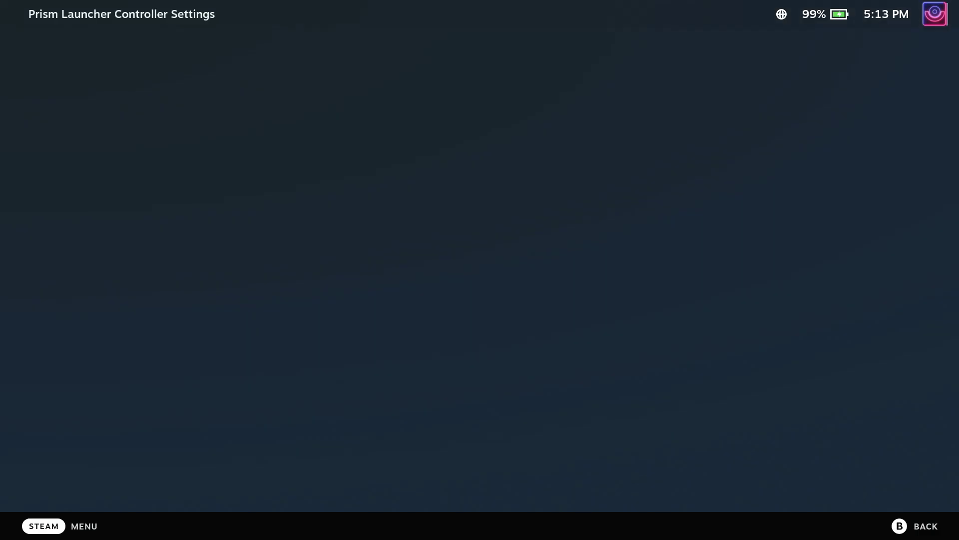
{"action": "key", "text": "Up"}
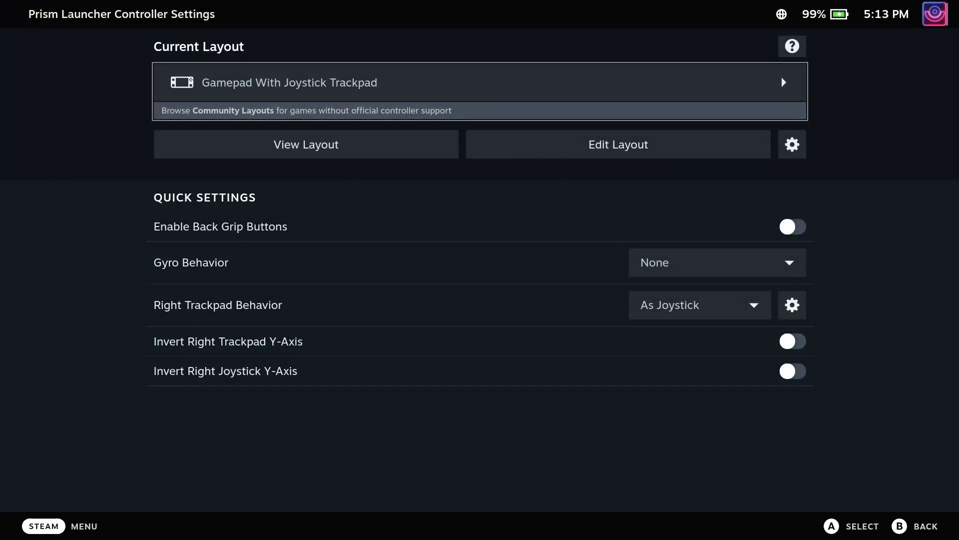
{"action": "key", "text": "Down"}
{"action": "key", "text": "Return"}
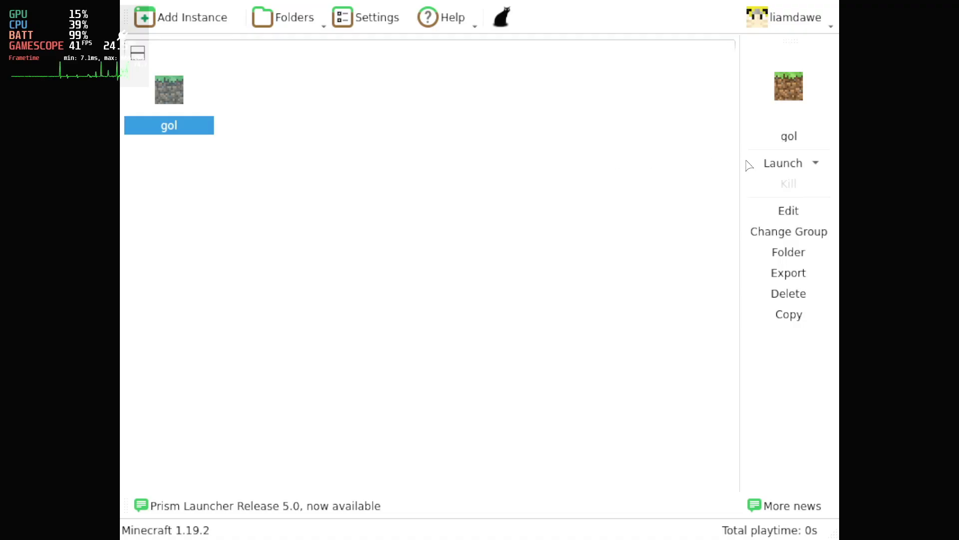
Launch the gol instance to start Minecraft 1.19.2 with Forge
{"action": "left_click", "coordinate": [783, 163]}
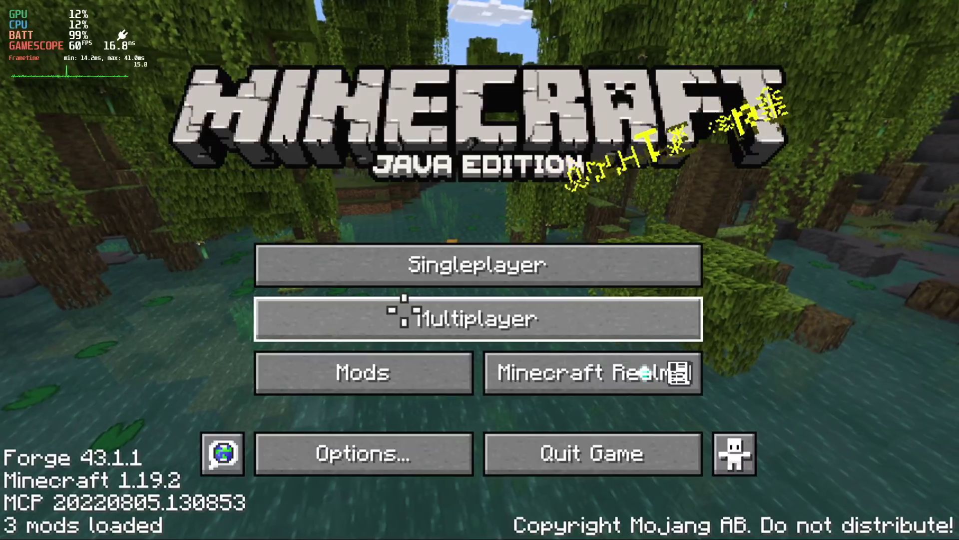
In Minecraft options, confirm Steam Virtual Gamepad is the Controllable controller and scroll through its button bindings
{"action": "left_click", "coordinate": [400, 438]}
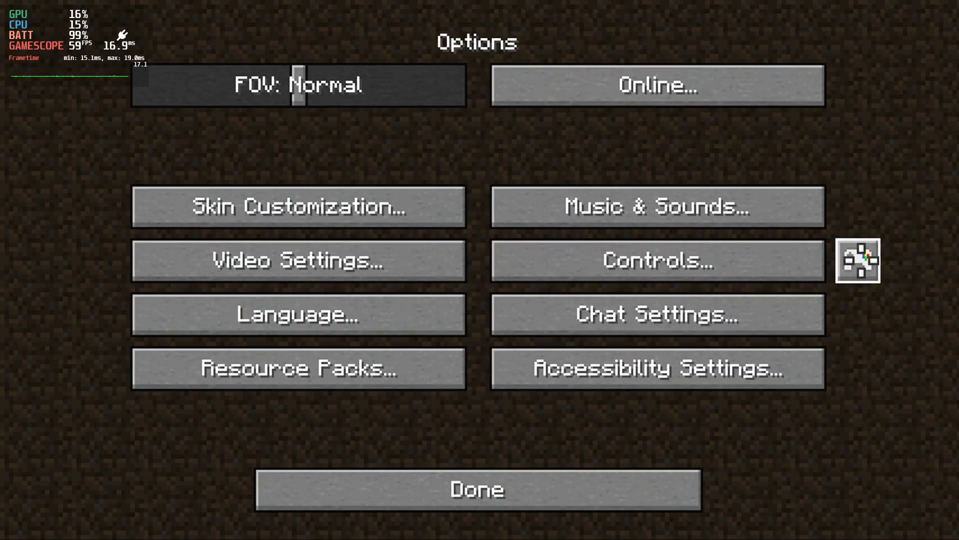
{"action": "left_click", "coordinate": [858, 261]}
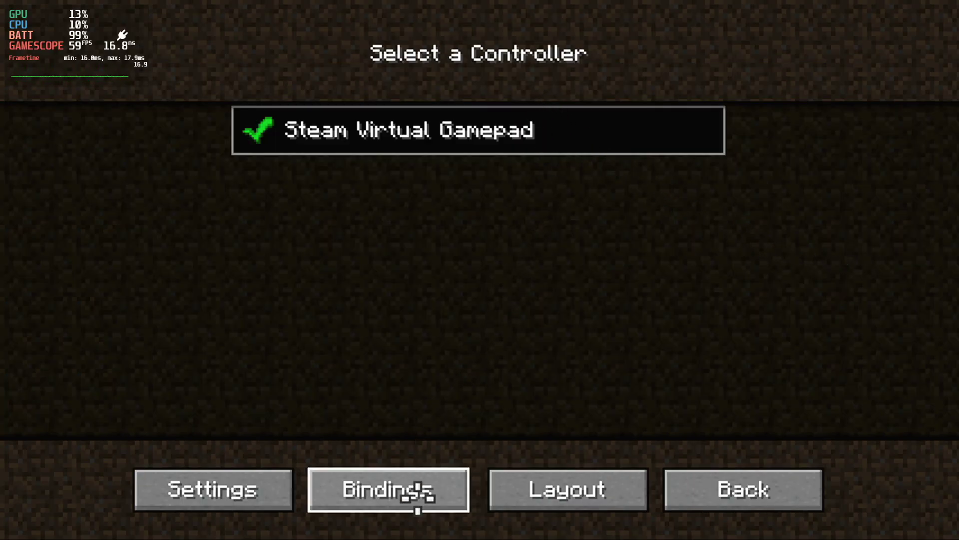
{"action": "left_click", "coordinate": [418, 498]}
{"action": "scroll", "coordinate": [454, 313], "scroll_direction": "down", "scroll_amount": 10}
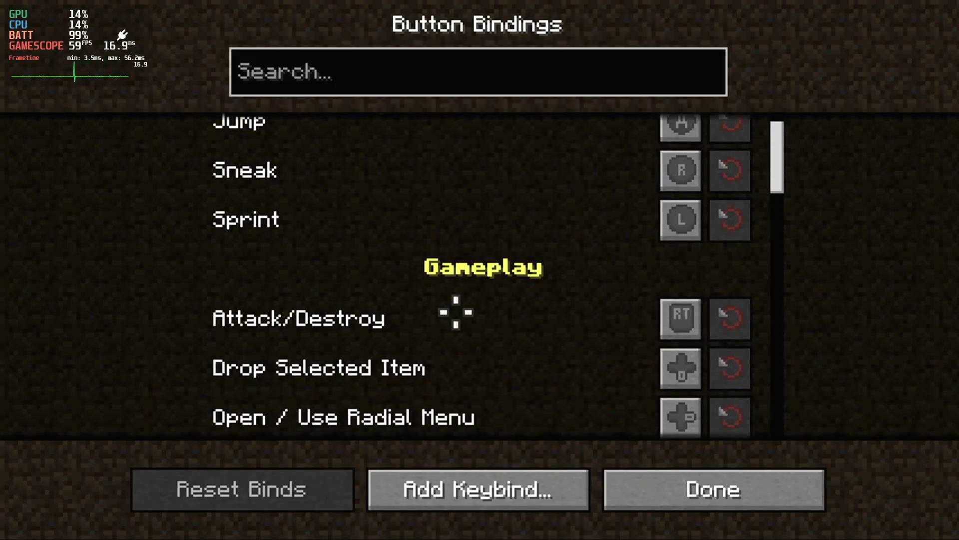
{"action": "scroll", "coordinate": [455, 312], "scroll_direction": "down", "scroll_amount": 6}
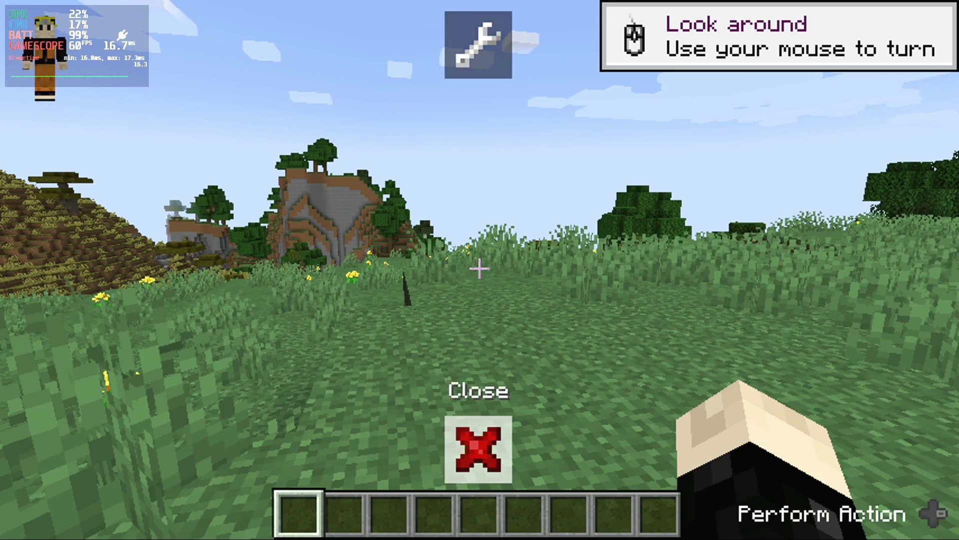
Apply a template controller layout to Minecraft from the Steam overlay's controller settings and return to the world
{"action": "key", "text": "Escape"}
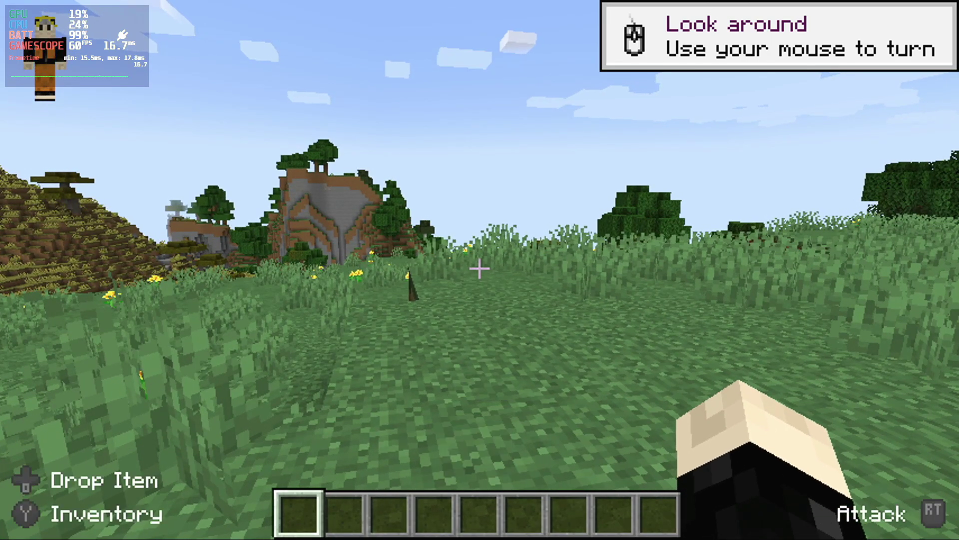
{"action": "key", "text": "super"}
{"action": "key", "text": "Return"}
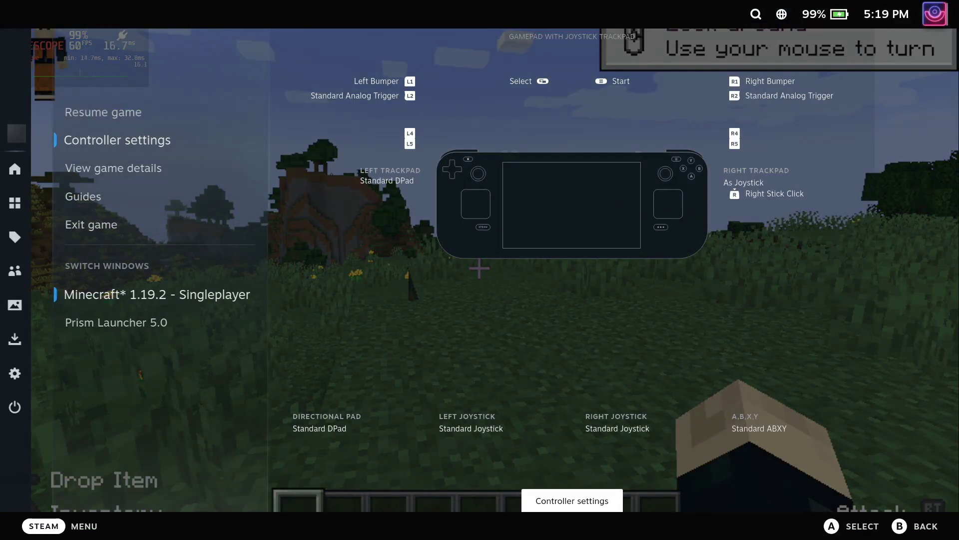
{"action": "key", "text": "Return"}
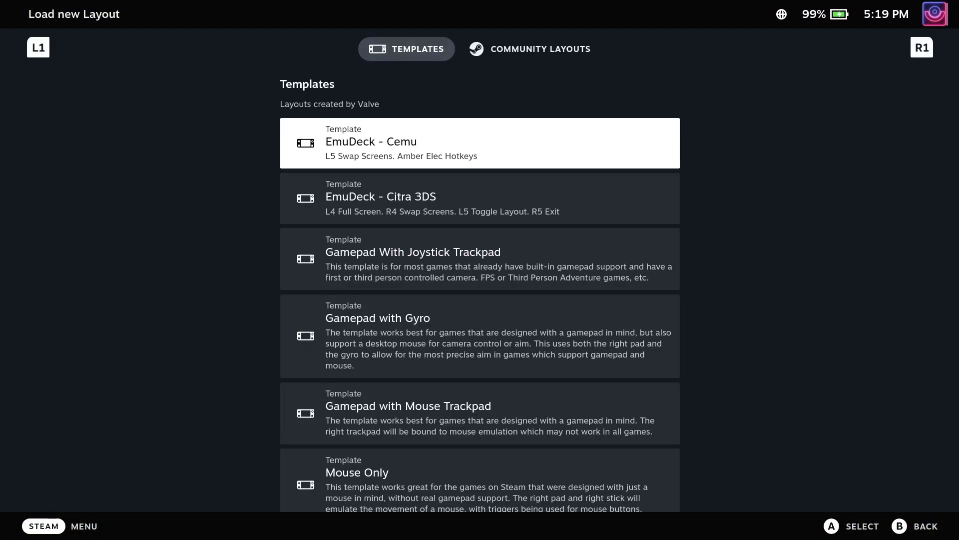
{"action": "key", "text": "Return"}
{"action": "key", "text": "Escape"}
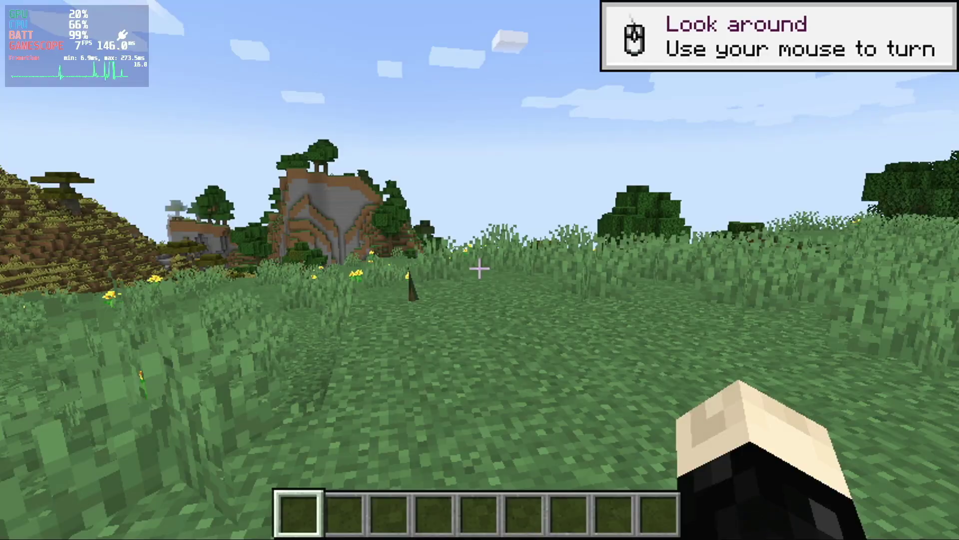
{"action": "mouse_move", "coordinate": [479, 270]}
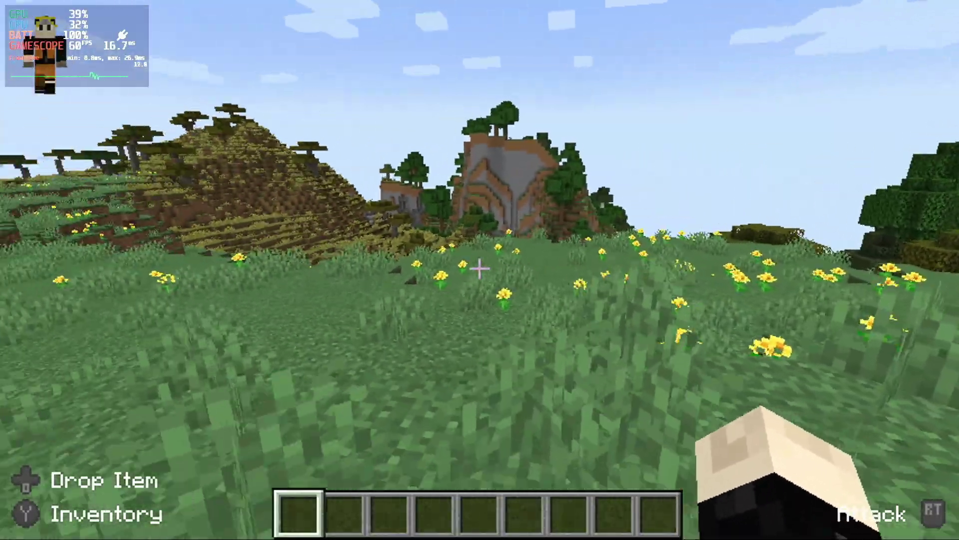
{"action": "key", "text": "e"}
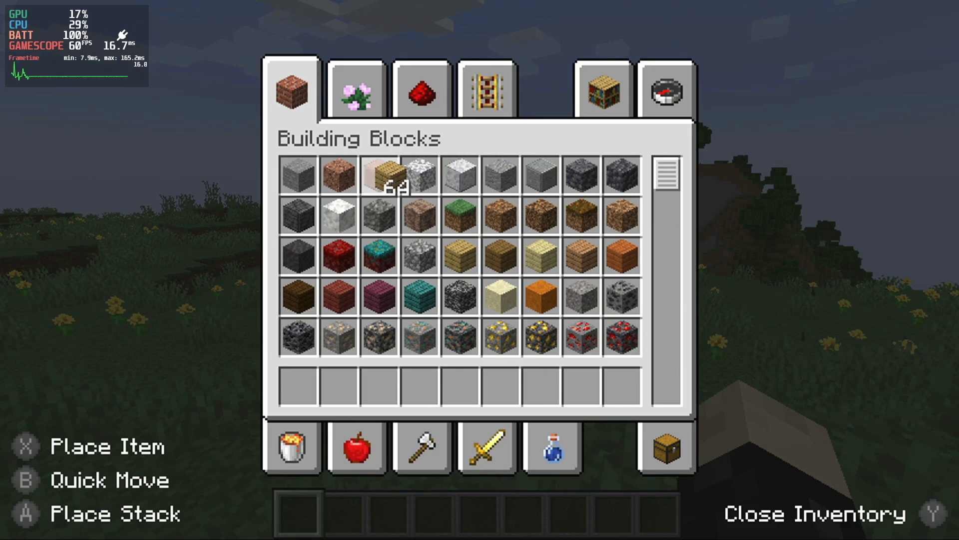
{"action": "left_click", "coordinate": [380, 175]}
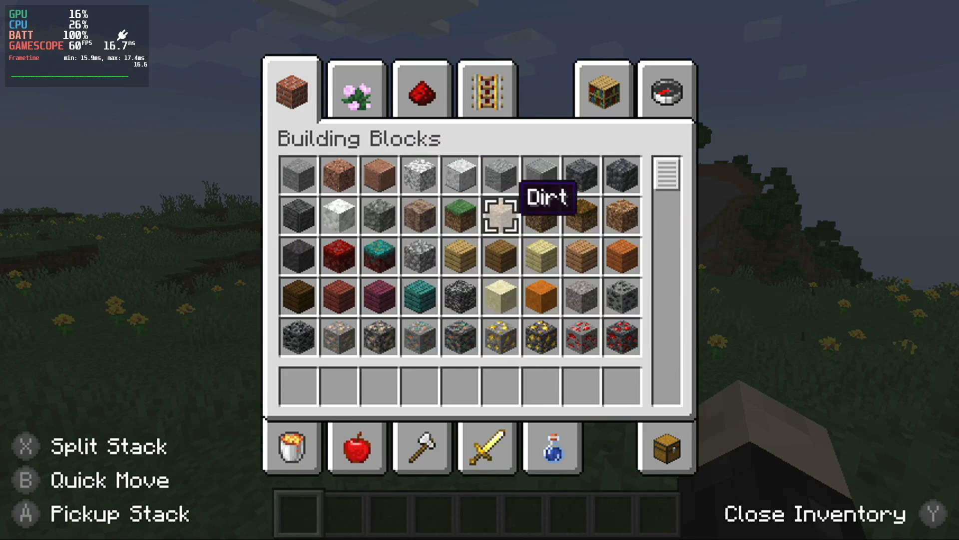
{"action": "key", "text": "Page_Down"}
{"action": "key", "text": "Page_Down"}
{"action": "key", "text": "Page_Down"}
{"action": "key", "text": "Page_Down"}
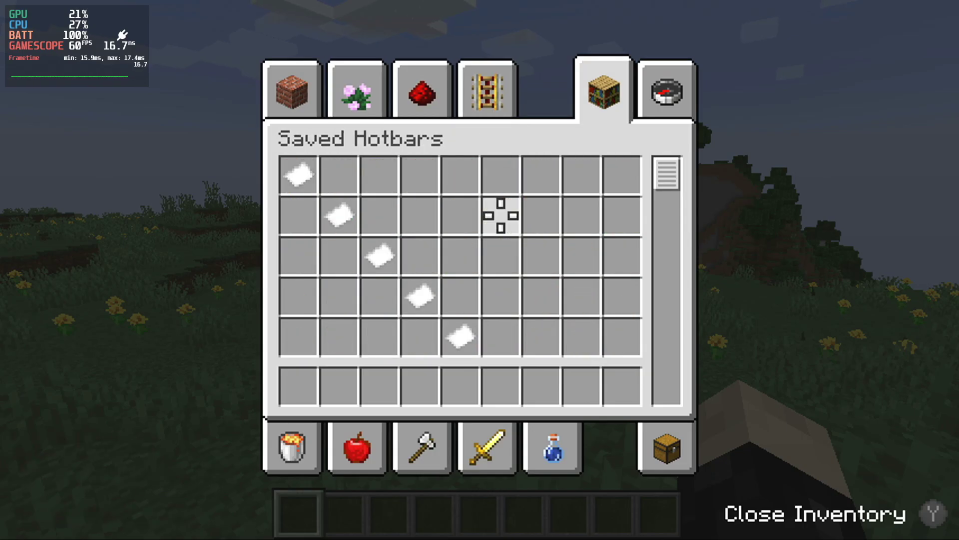
{"action": "key", "text": "e"}
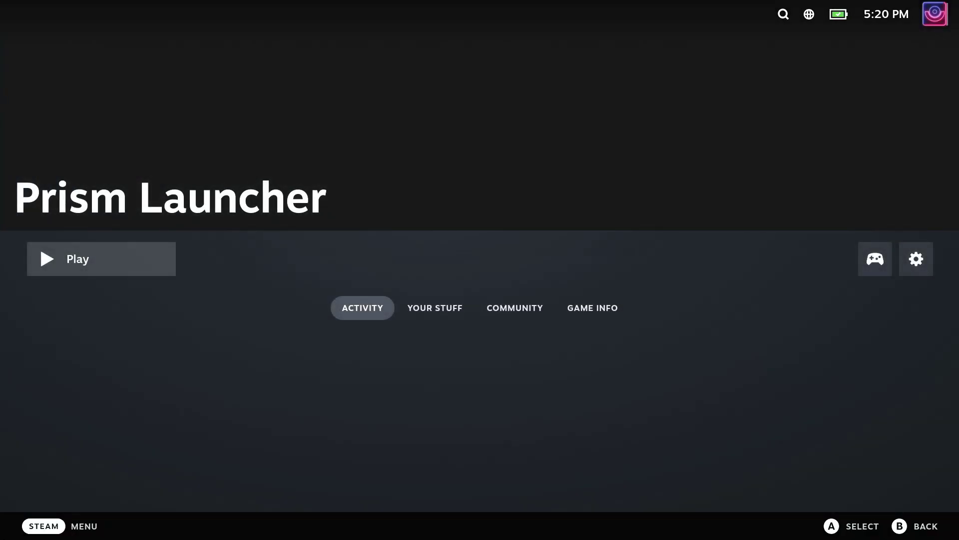
Open the Prism Launcher shortcut's Properties and start editing its Launch Options field
{"action": "key", "text": "Right"}
{"action": "key", "text": "Right"}
{"action": "key", "text": "Return"}
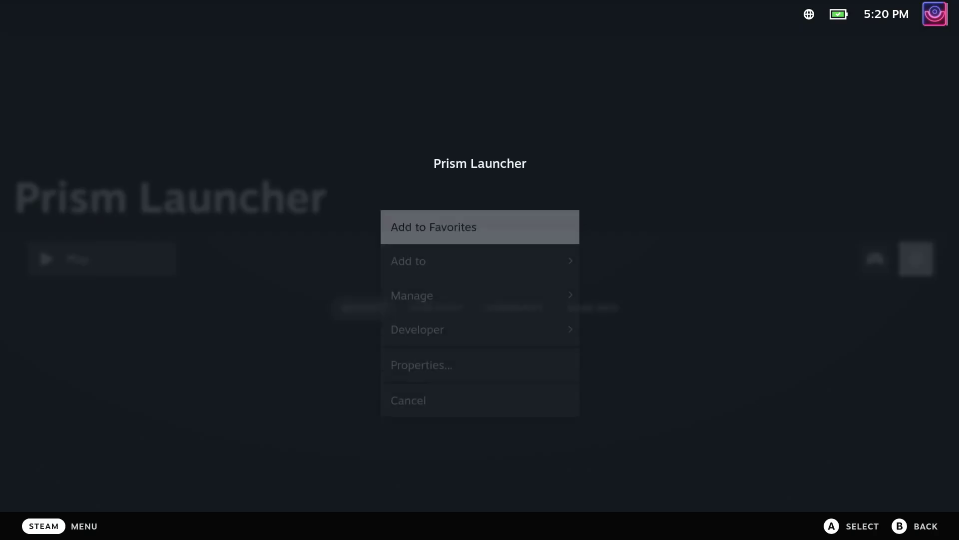
{"action": "key", "text": "Down"}
{"action": "key", "text": "Down"}
{"action": "key", "text": "Down"}
{"action": "key", "text": "Down"}
{"action": "key", "text": "Return"}
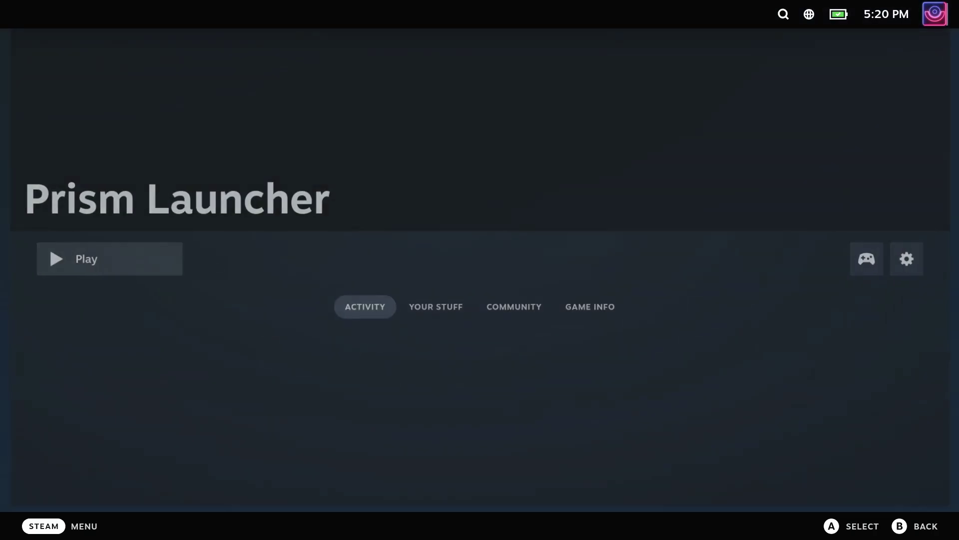
{"action": "key", "text": "Down"}
{"action": "key", "text": "Down"}
{"action": "key", "text": "Return"}
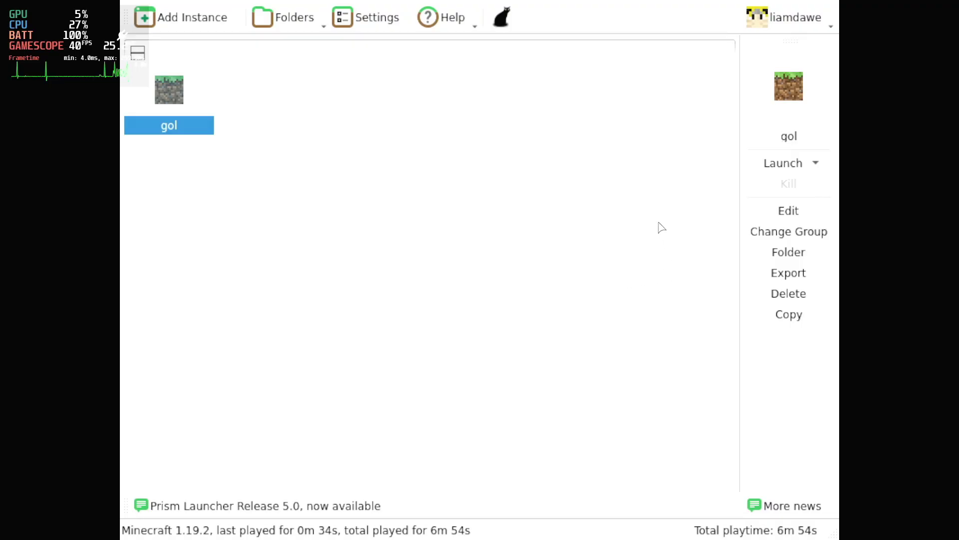
Tick both Miscellaneous options in Minecraft settings: close the launcher when the game opens, quit it when the game closes
{"action": "left_click", "coordinate": [369, 15]}
{"action": "left_click", "coordinate": [197, 41]}
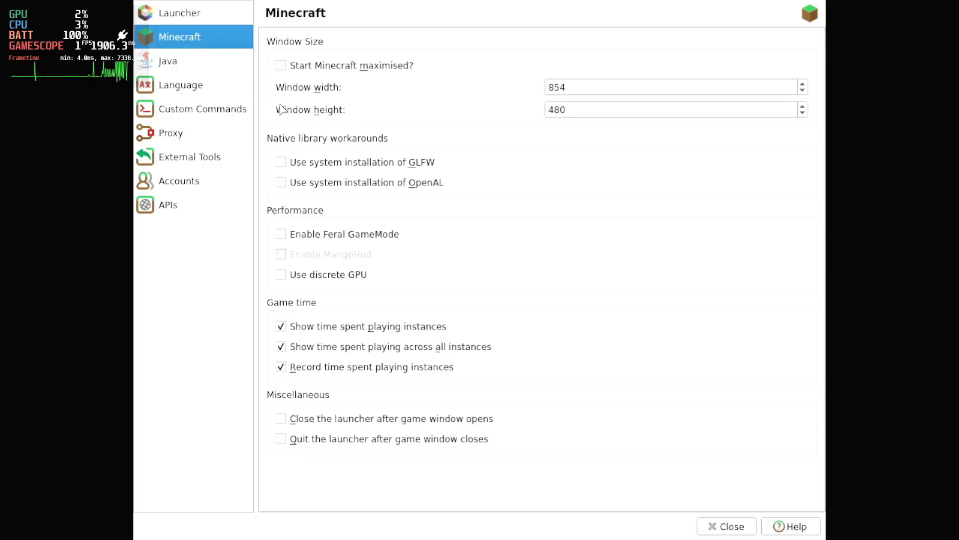
{"action": "left_click", "coordinate": [281, 423]}
{"action": "left_click", "coordinate": [281, 441]}
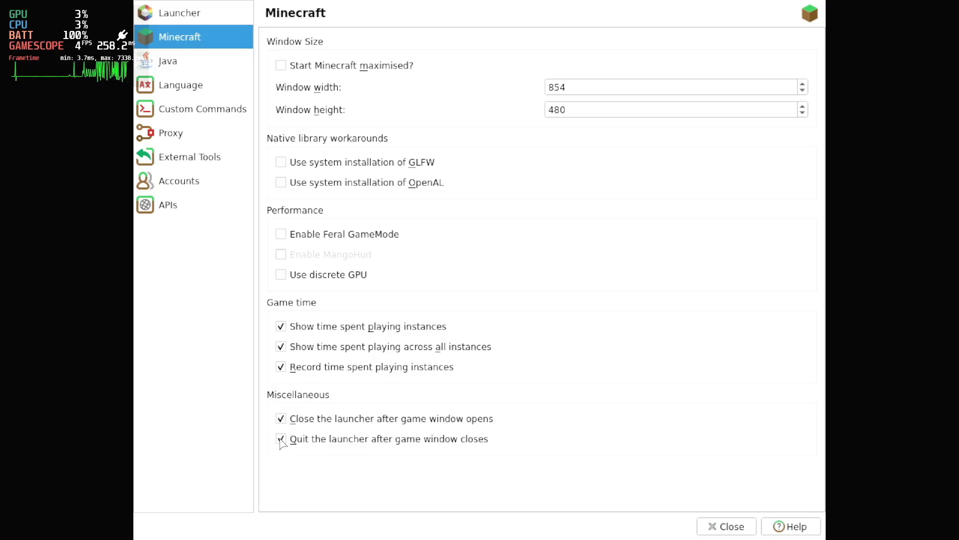
{"action": "left_click", "coordinate": [725, 526]}
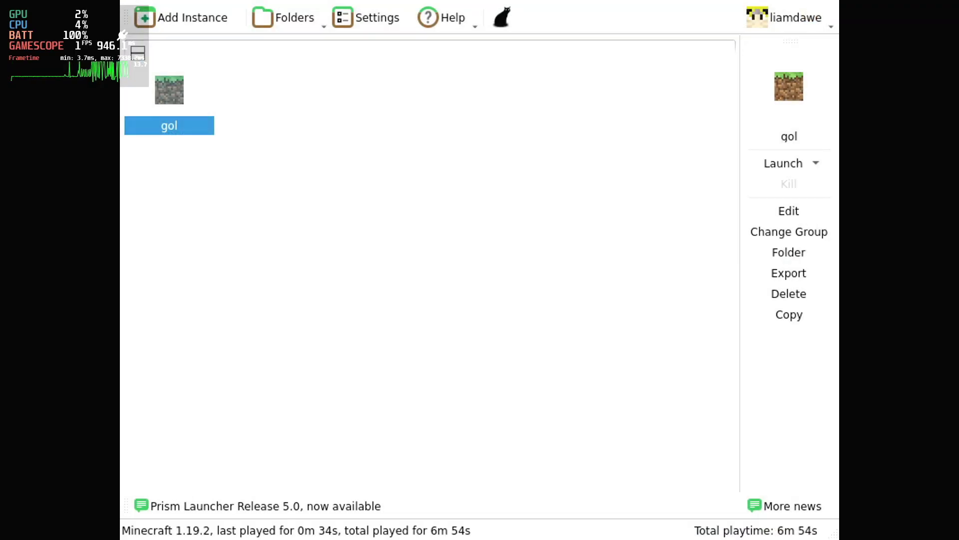